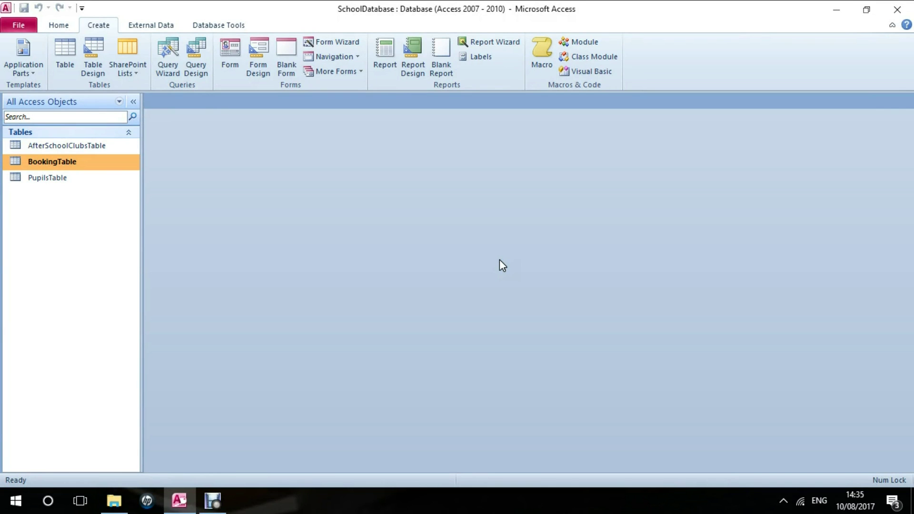
{"action": "left_click", "coordinate": [109, 253]}
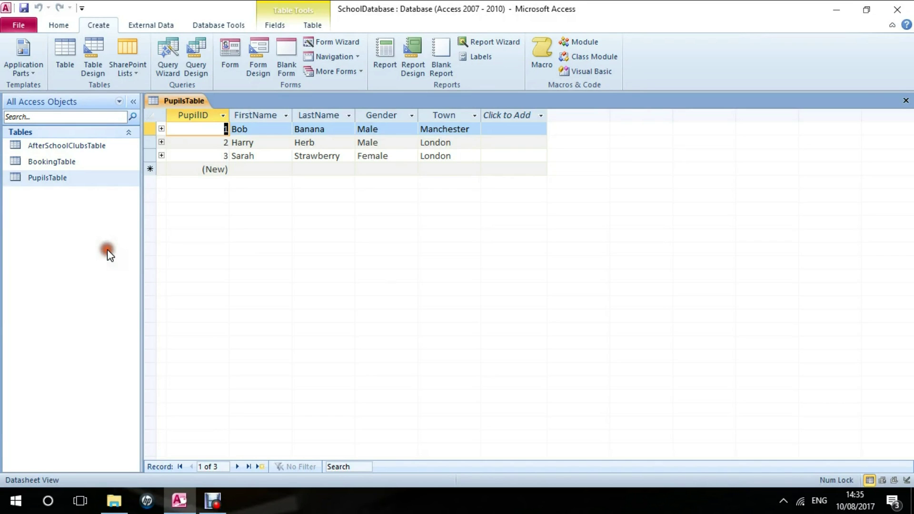
{"action": "left_click", "coordinate": [58, 161]}
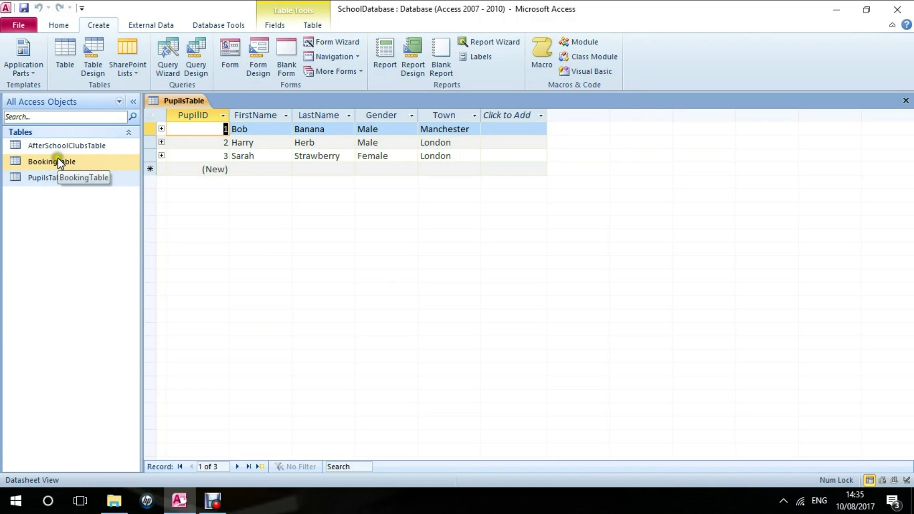
{"action": "double_click", "coordinate": [53, 146]}
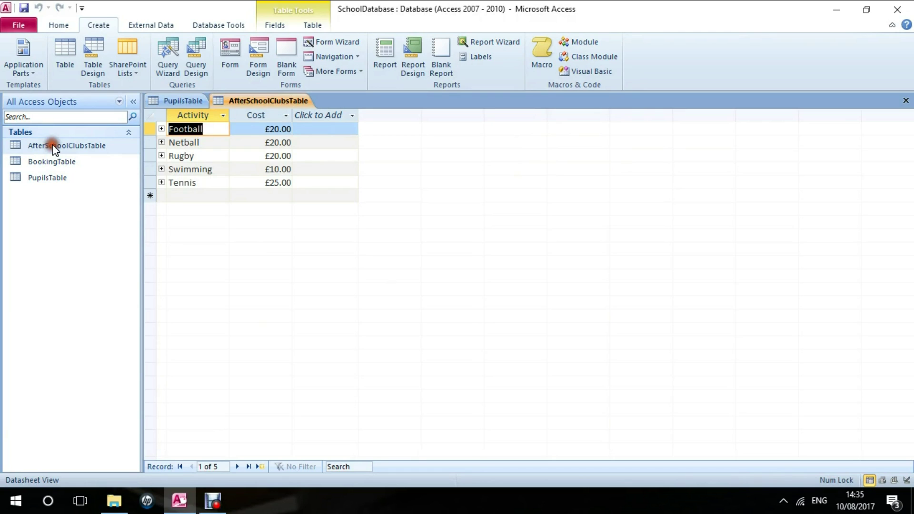
{"action": "double_click", "coordinate": [51, 163]}
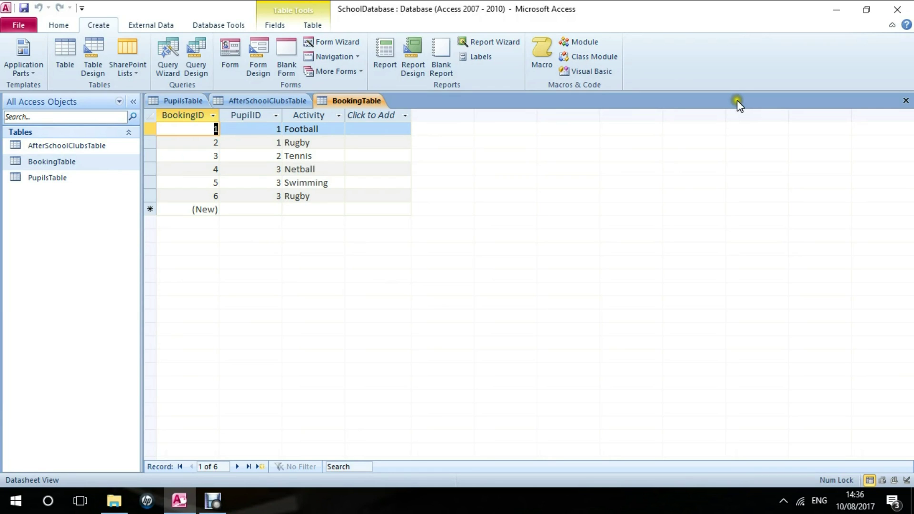
{"action": "key", "text": "ctrl+w"}
{"action": "key", "text": "ctrl+w"}
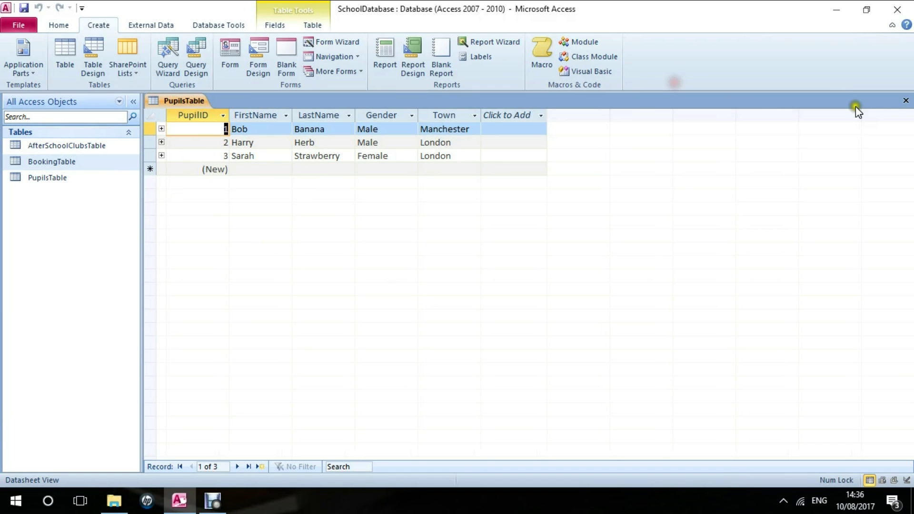
Close the pupils datasheet and build a new form from PupilsTable with its bookings subform.
{"action": "key", "text": "ctrl+w"}
{"action": "left_click", "coordinate": [54, 186]}
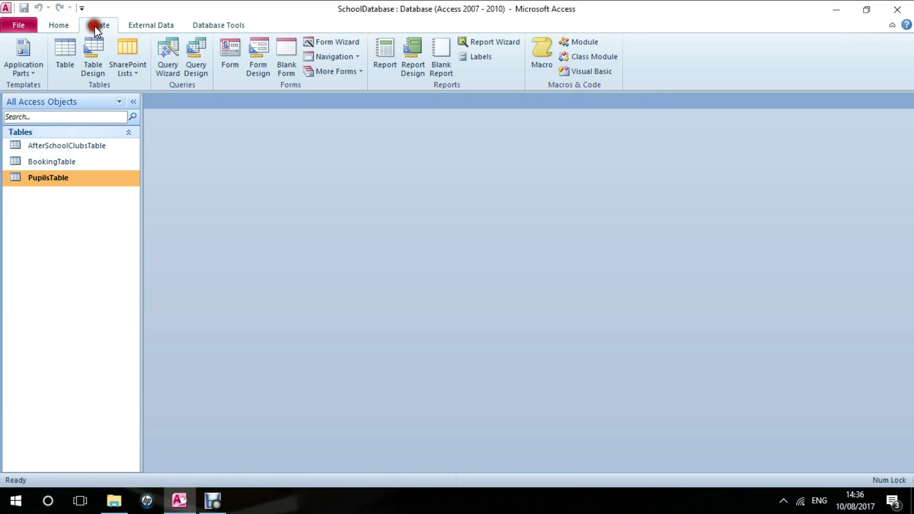
{"action": "left_click", "coordinate": [231, 58]}
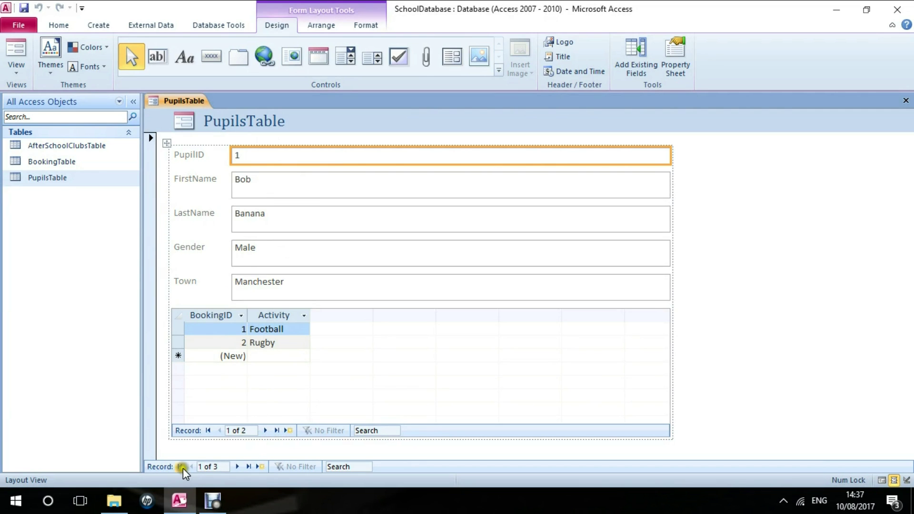
Advance two records to show pupil 3 with Netball, Swimming and Rugby bookings.
{"action": "left_click", "coordinate": [238, 467]}
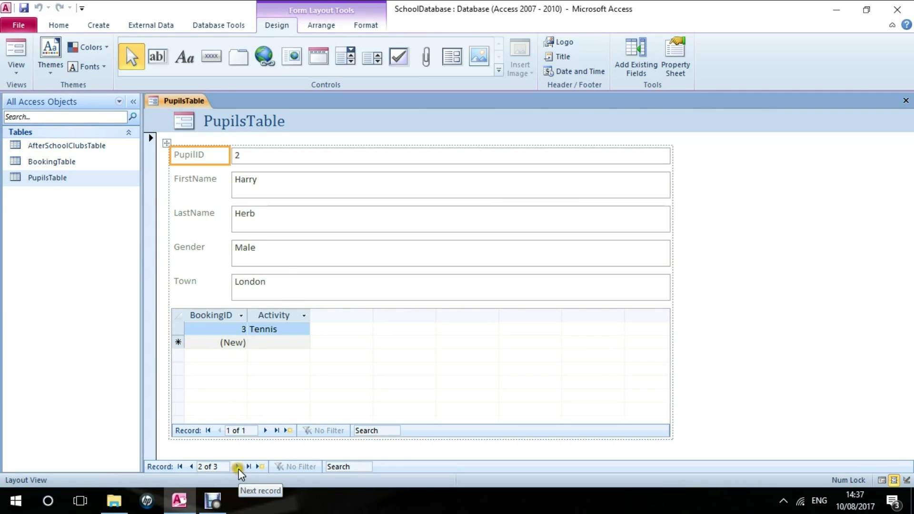
{"action": "left_click", "coordinate": [237, 468]}
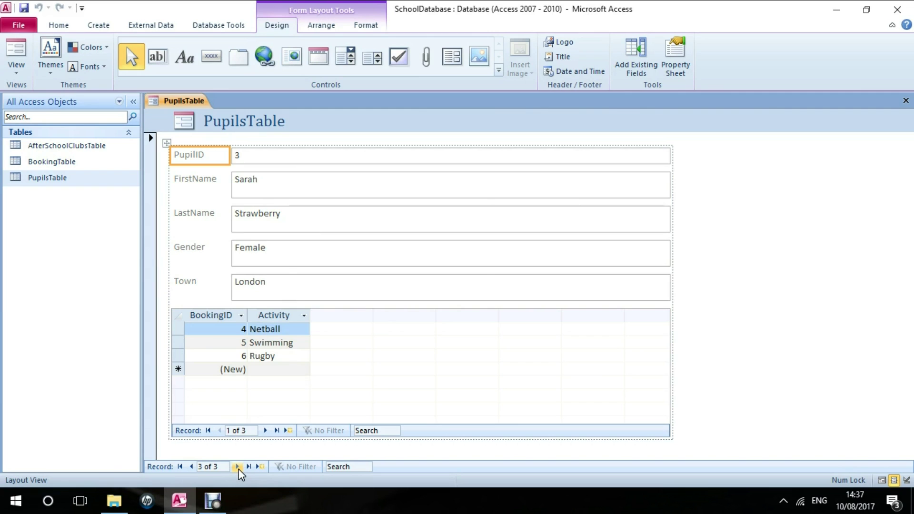
Add a Football booking in pupil 3's subform, then start a blank fourth pupil record.
{"action": "left_click", "coordinate": [262, 369]}
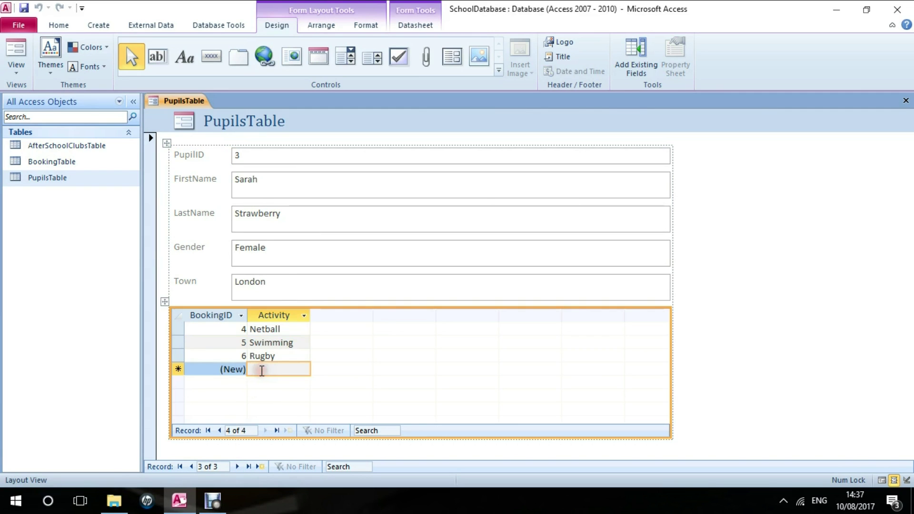
{"action": "type", "text": "F"}
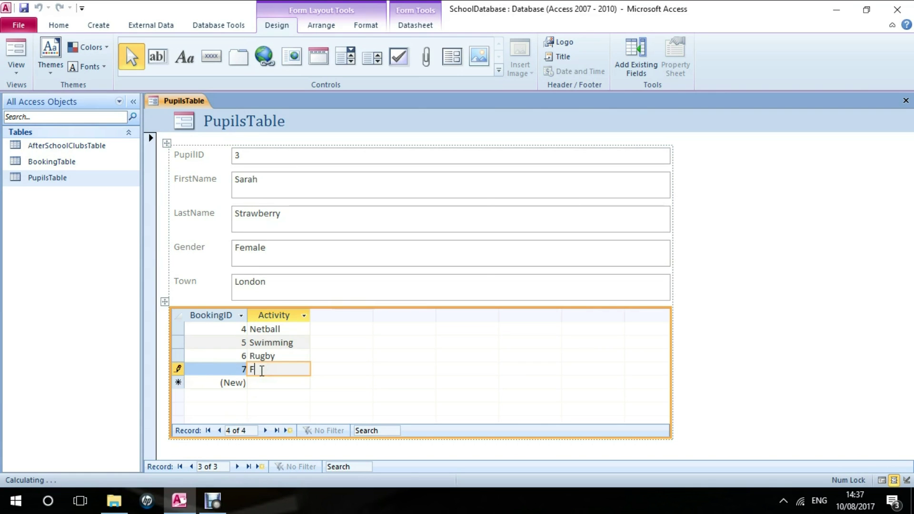
{"action": "type", "text": "ootball"}
{"action": "key", "text": "Tab"}
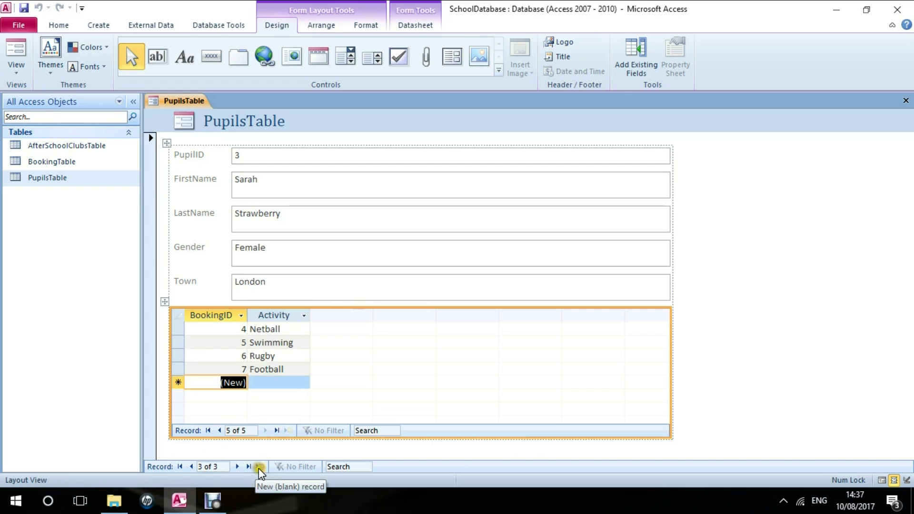
{"action": "left_click", "coordinate": [260, 467]}
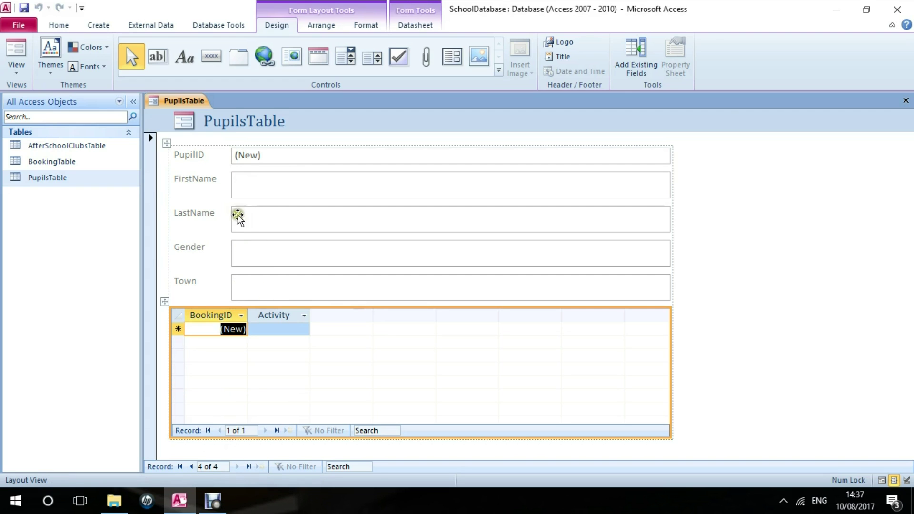
Put the pupils form back into Form View so the new record's fields can be typed.
{"action": "left_click", "coordinate": [244, 183]}
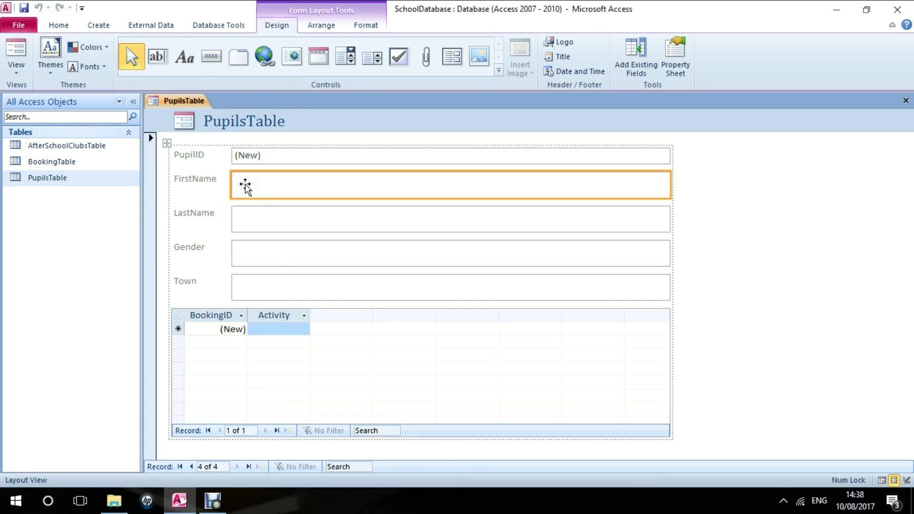
{"action": "left_click", "coordinate": [245, 185]}
{"action": "left_click", "coordinate": [258, 218]}
{"action": "left_click", "coordinate": [258, 182]}
{"action": "left_click", "coordinate": [17, 74]}
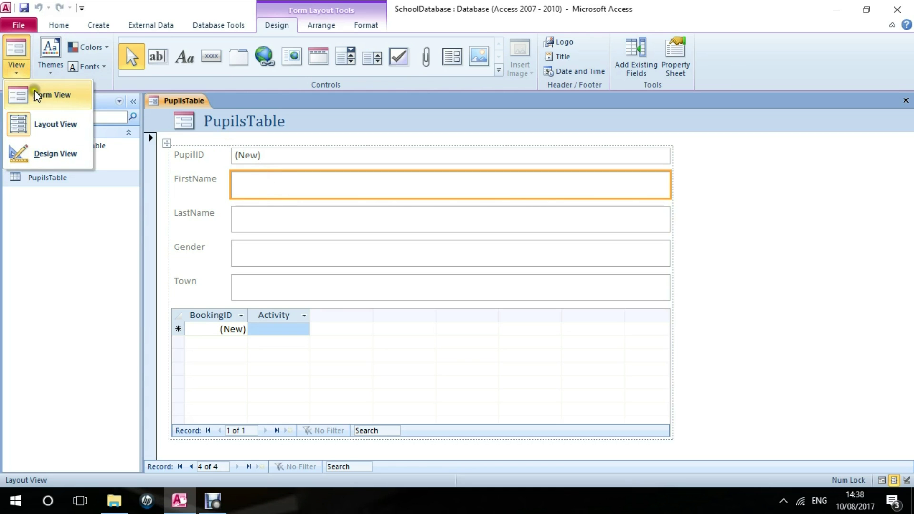
{"action": "left_click", "coordinate": [37, 95]}
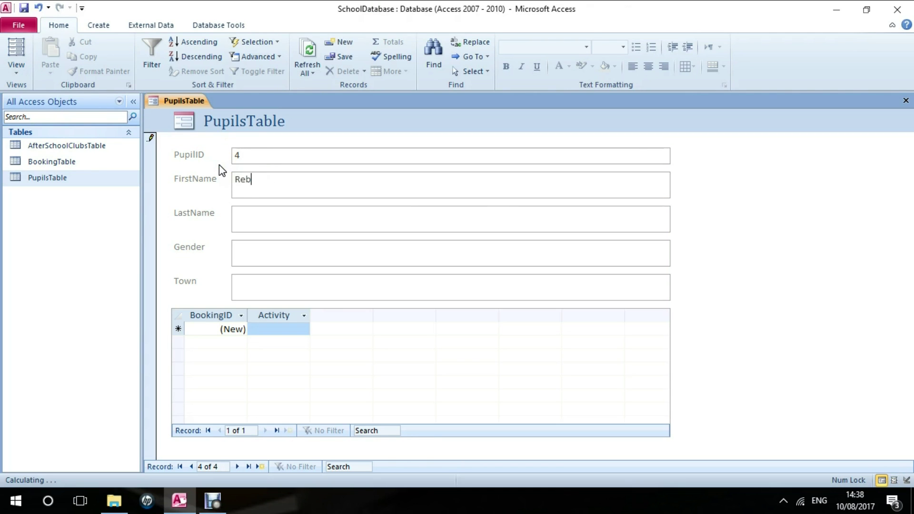
Enter the new pupil's first name and surname, fixing a typo in the surname.
{"action": "key", "text": "Tab"}
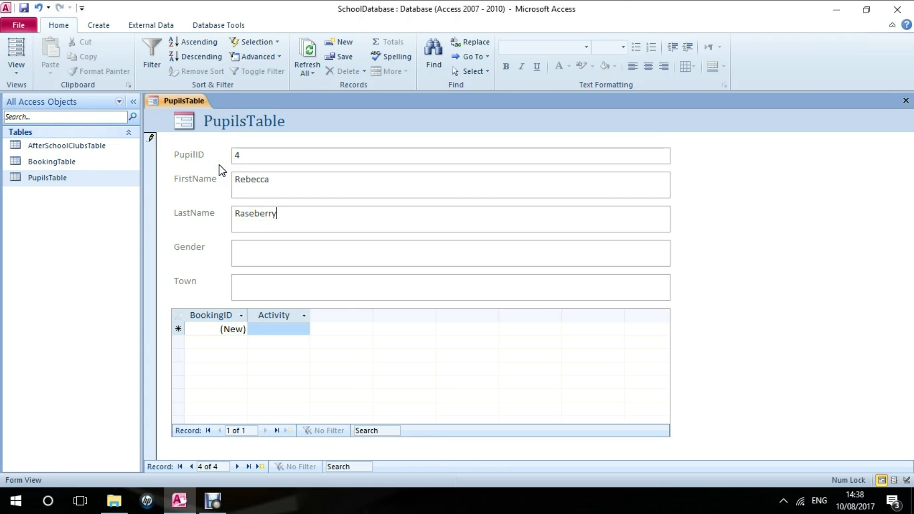
{"action": "type", "text": "s"}
{"action": "key", "text": "BackSpace"}
{"action": "type", "text": "berry"}
Set the new pupil's gender to Female and town to Liverpool.
{"action": "key", "text": "Tab"}
{"action": "type", "text": "Female"}
{"action": "key", "text": "BackSpace"}
{"action": "key", "text": "BackSpace"}
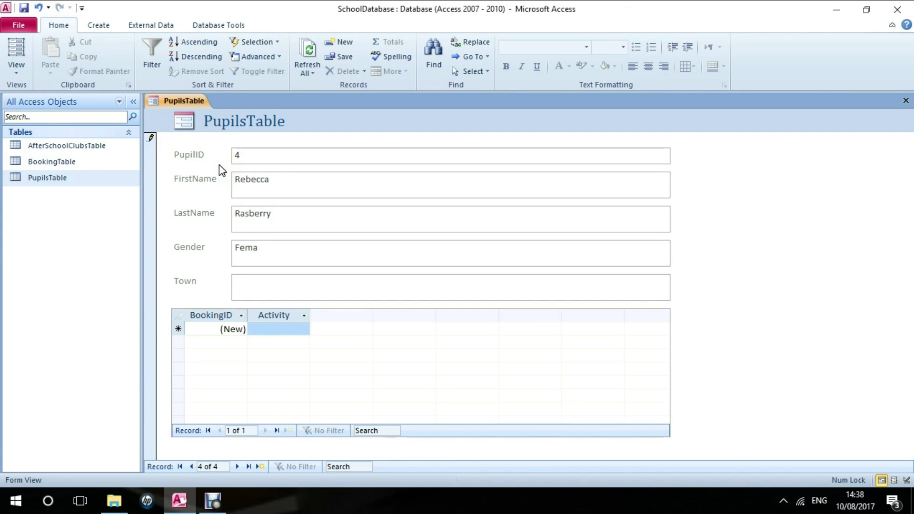
{"action": "type", "text": "le"}
{"action": "key", "text": "Tab"}
{"action": "type", "text": "Liverpool"}
Add a Football booking for the new pupil in the bookings subform.
{"action": "key", "text": "Tab"}
{"action": "key", "text": "Tab"}
{"action": "type", "text": "Football"}
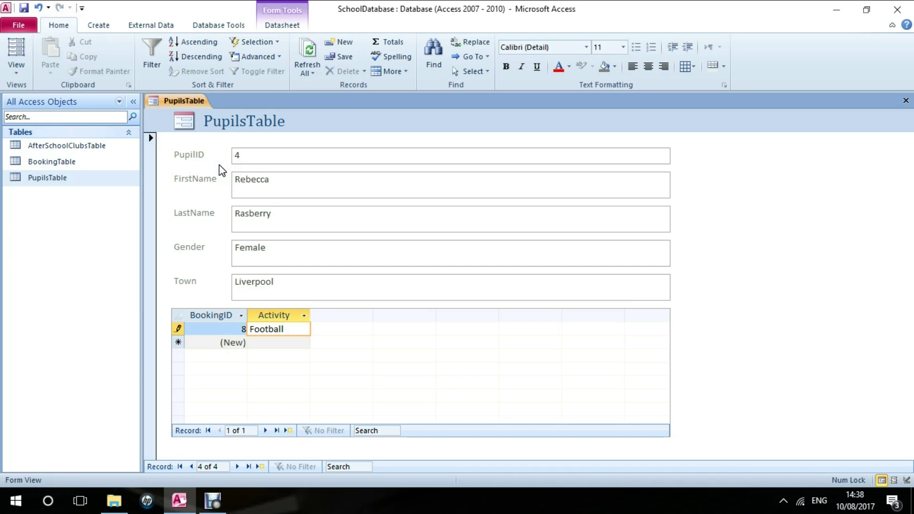
{"action": "key", "text": "Return"}
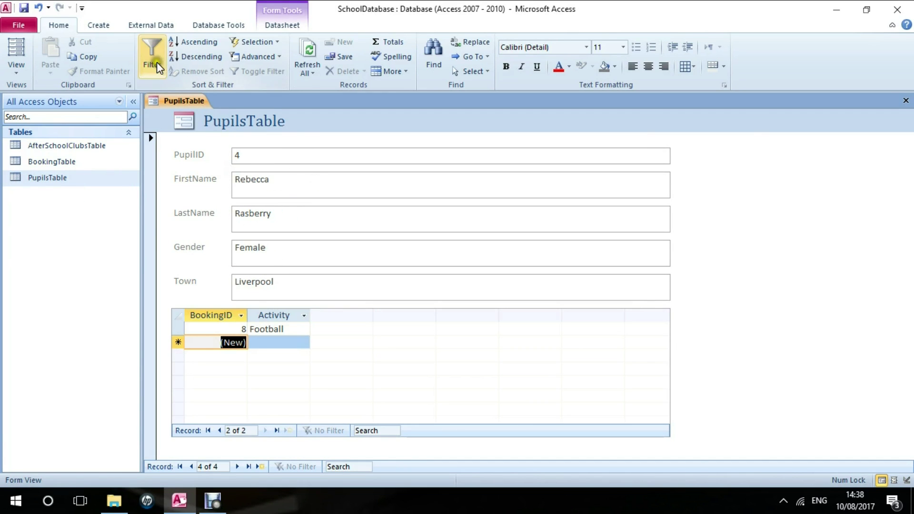
{"action": "left_click", "coordinate": [100, 26]}
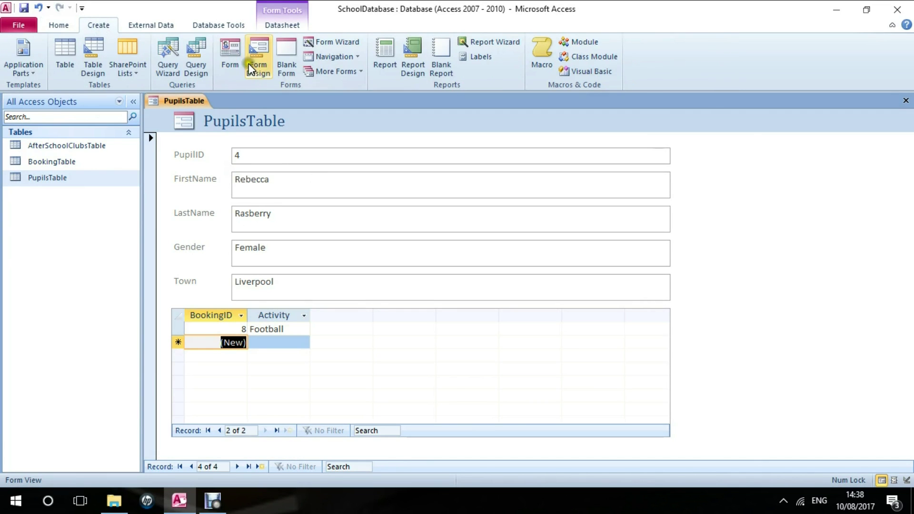